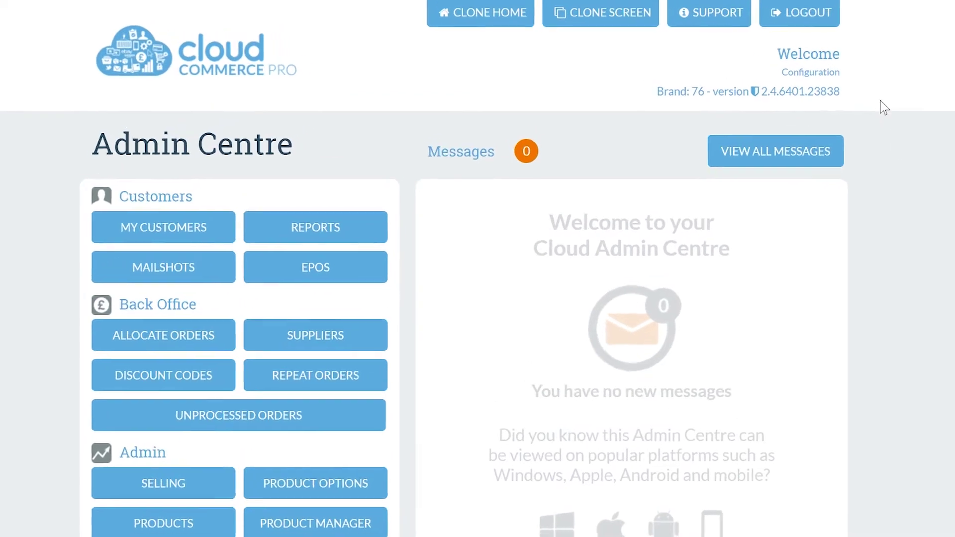
# Open the shipping rules in the configuration and start a new product group rule
pyautogui.click(875, 82)
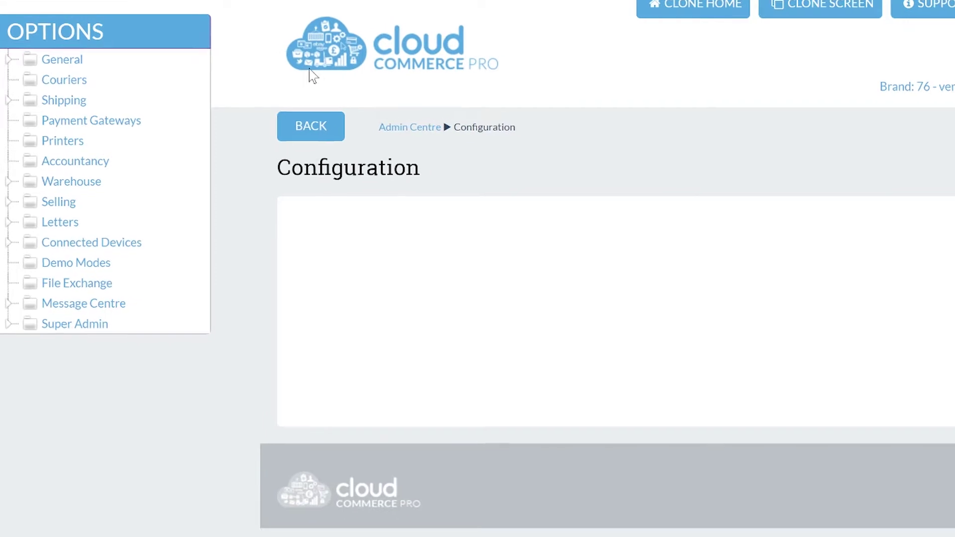
pyautogui.click(83, 102)
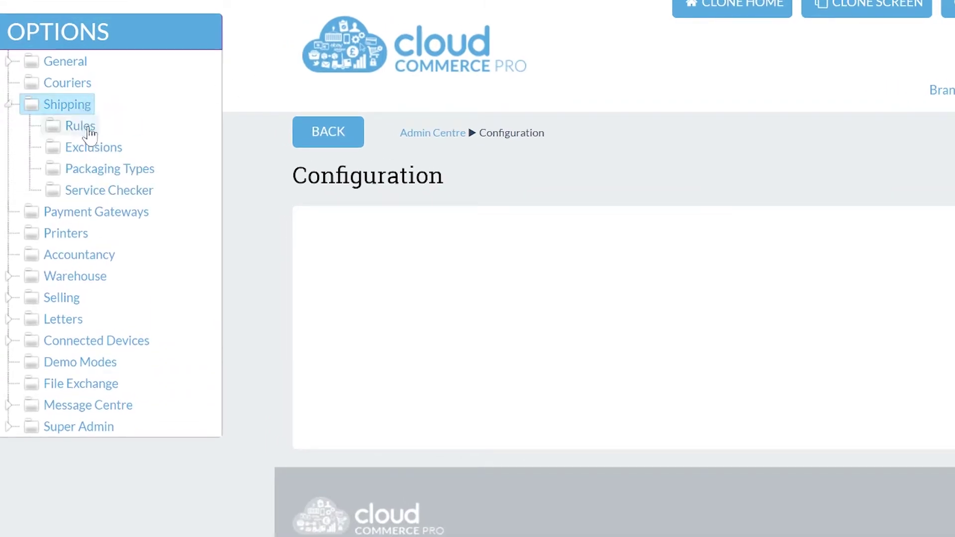
pyautogui.click(88, 129)
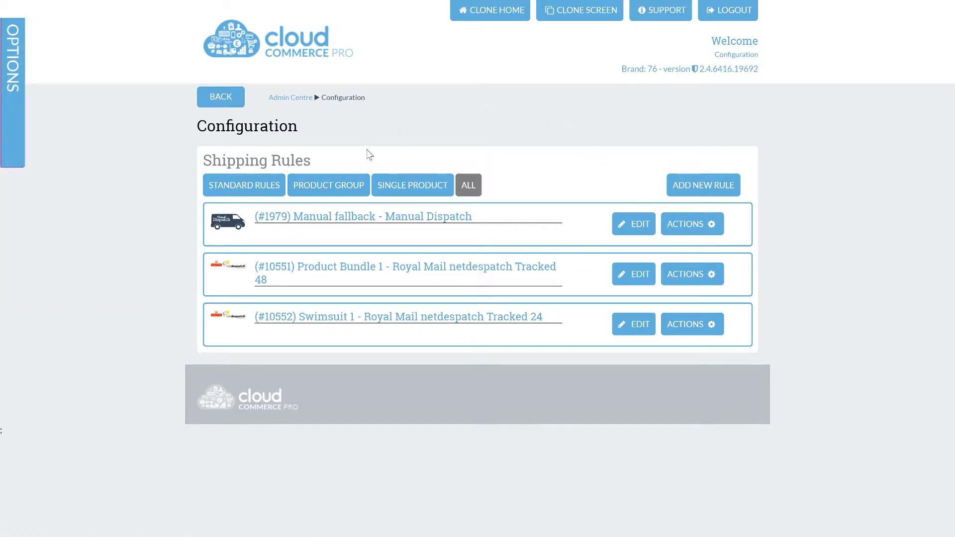
pyautogui.click(350, 193)
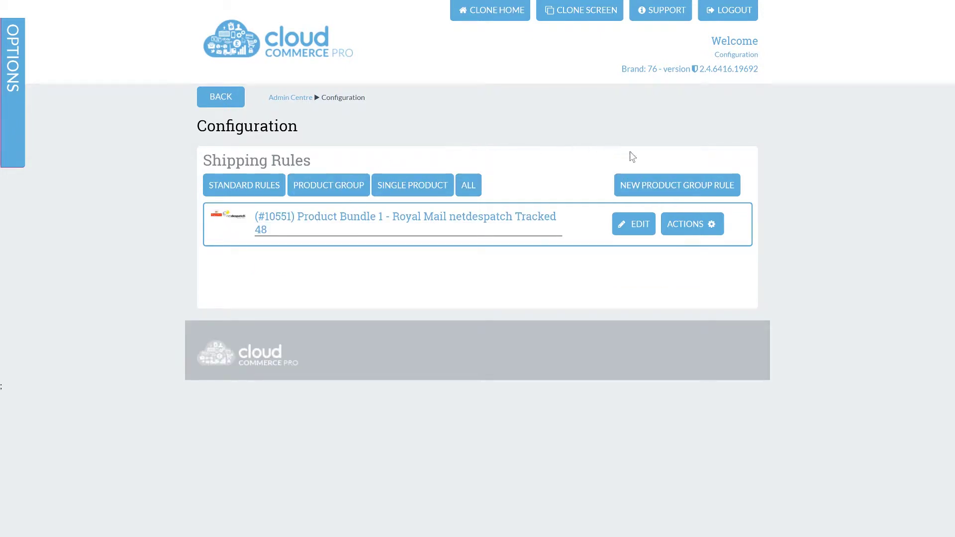
pyautogui.click(729, 198)
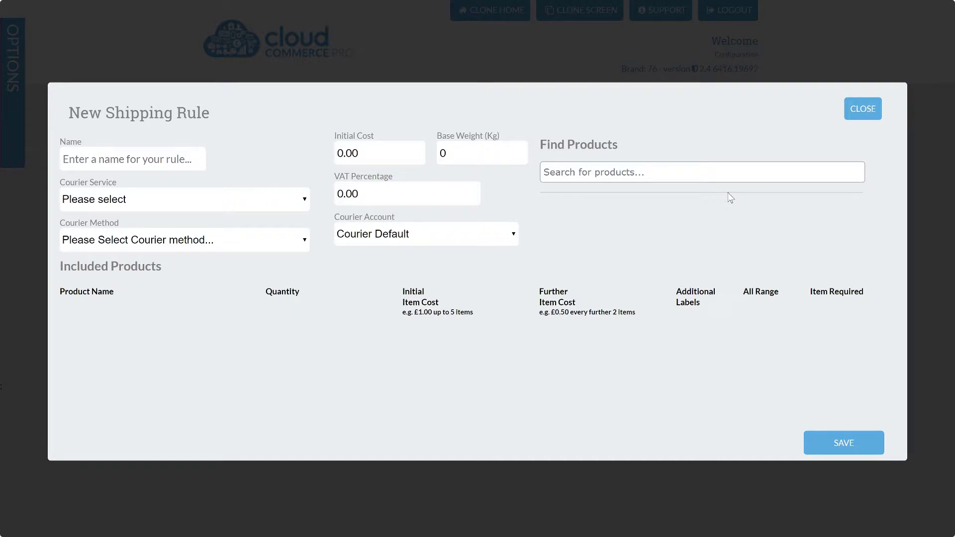
# Name the new shipping rule Motorcycle Maintenance
pyautogui.write('Mo')
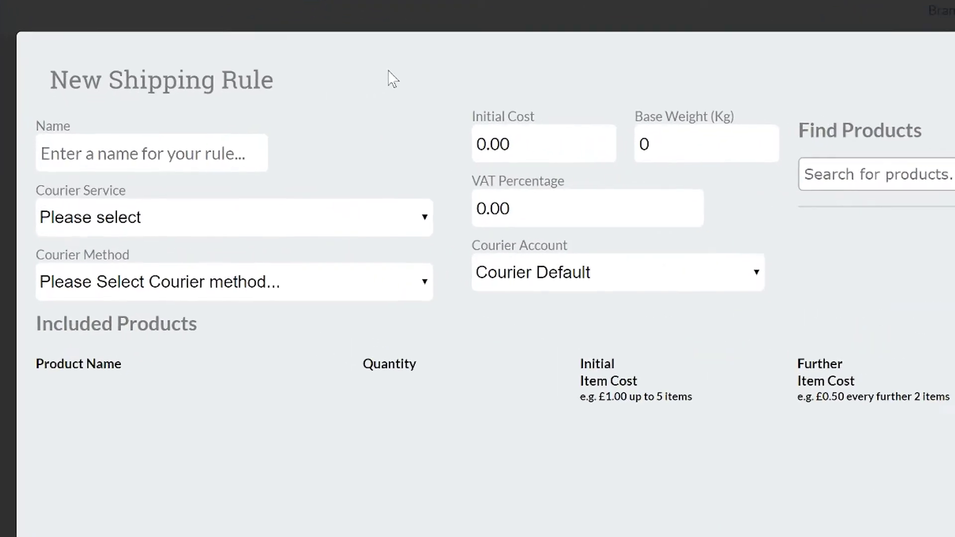
pyautogui.write('torcycle')
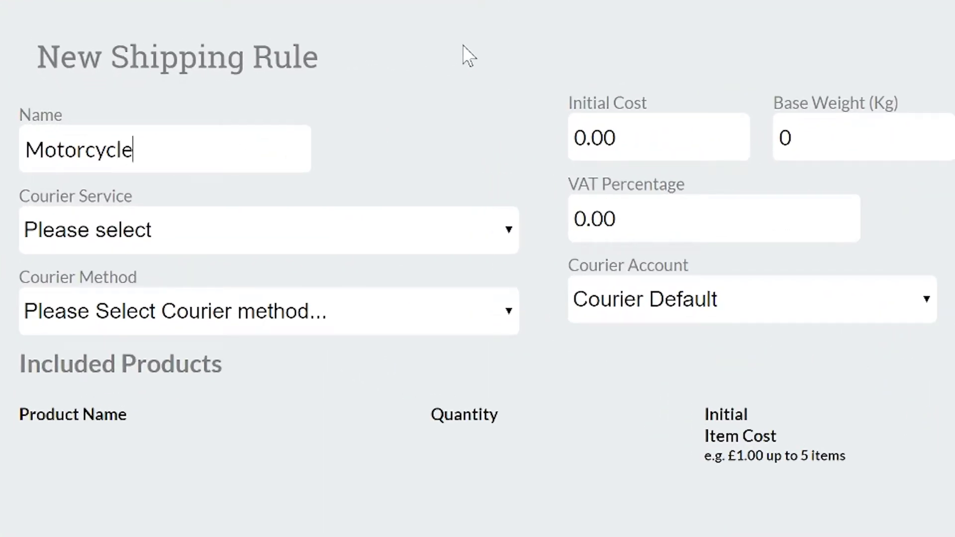
pyautogui.write(' Maintena')
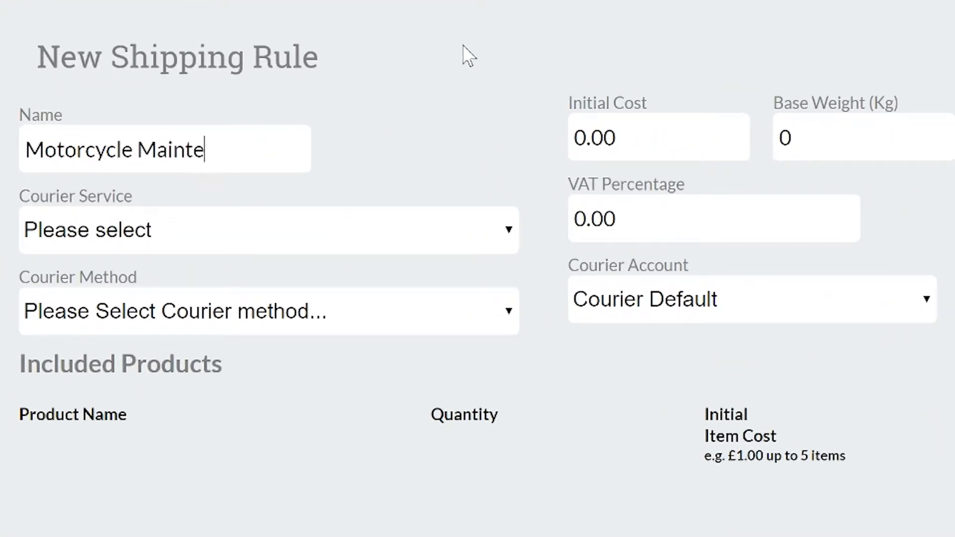
pyautogui.write('nce')
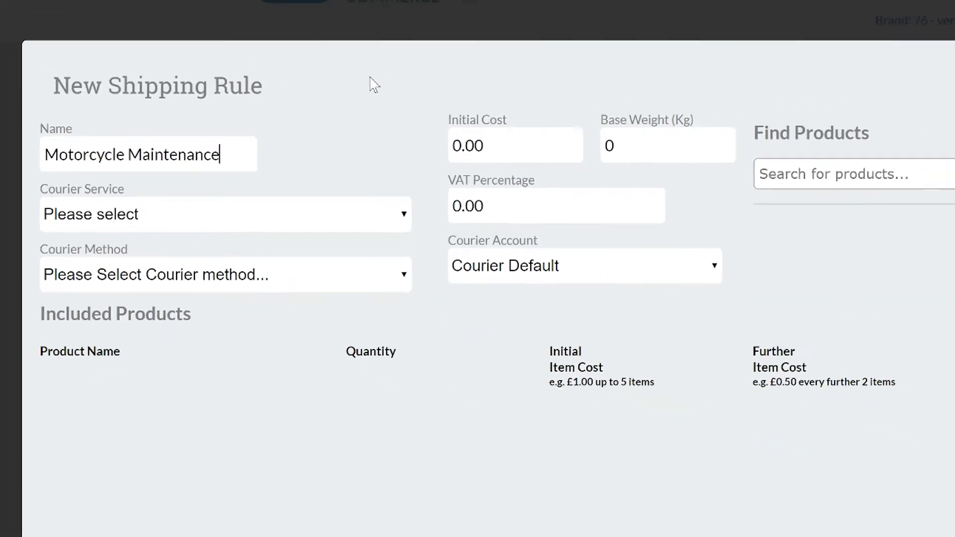
# Set the courier service to Royal Mail netdespatch Tracked 24 with the method TPM01S: Tracked 24 - High Volume Signature
pyautogui.click(328, 206)
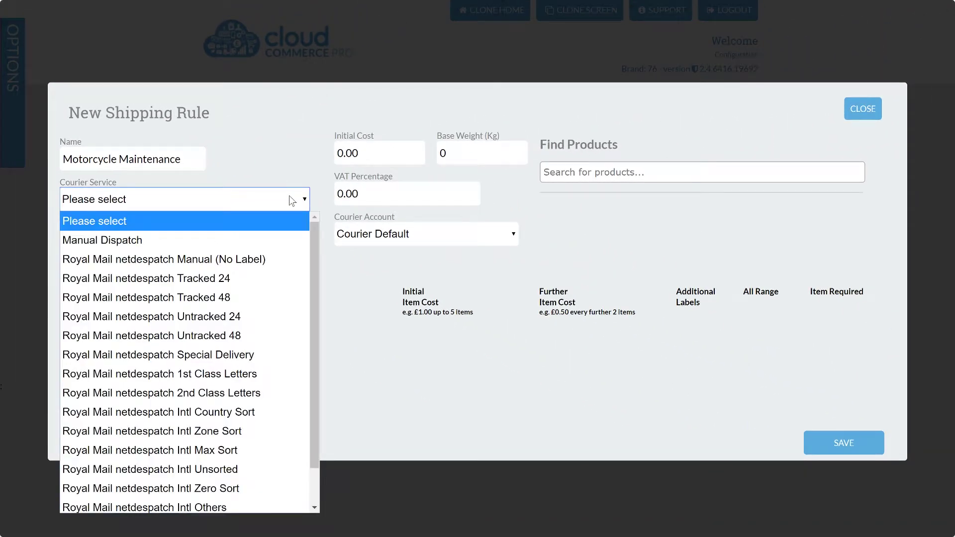
pyautogui.click(234, 278)
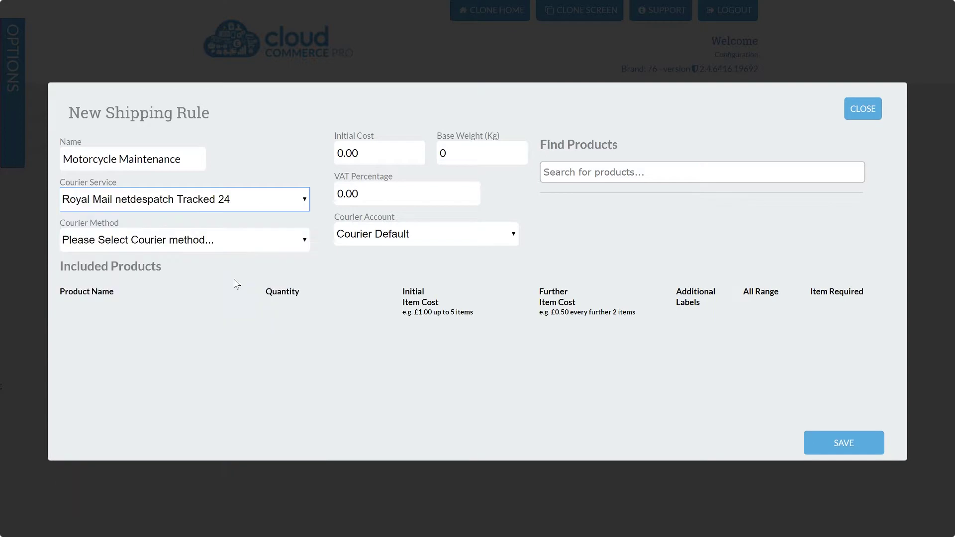
pyautogui.click(275, 243)
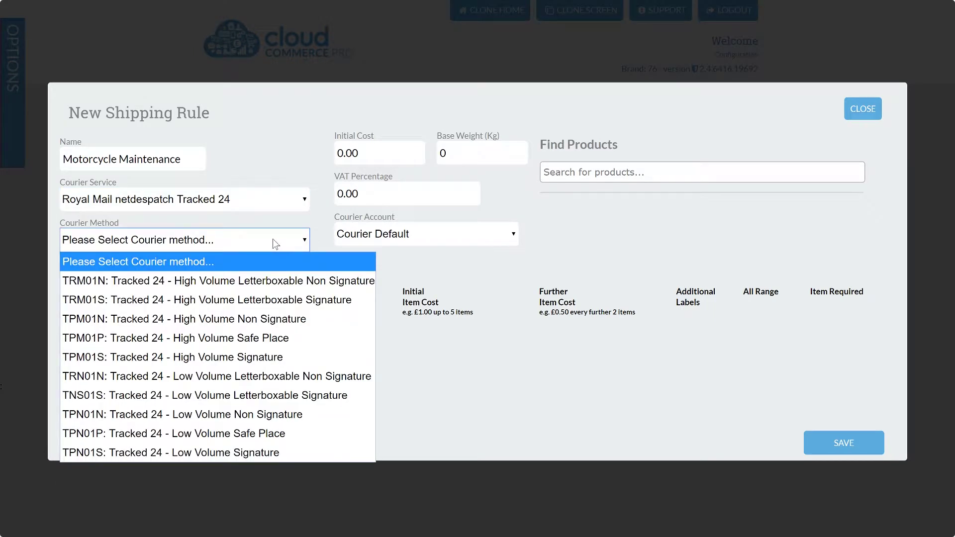
pyautogui.click(257, 354)
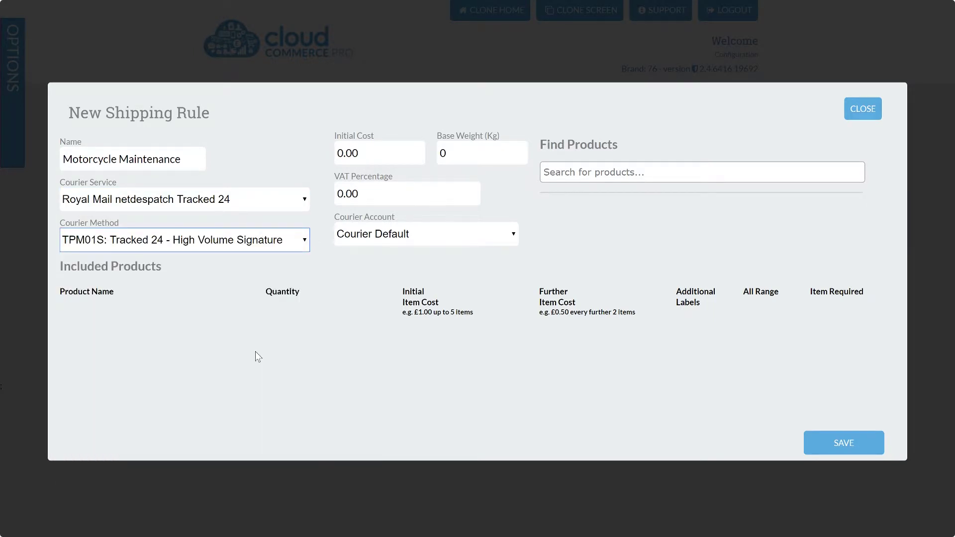
# Set the rule's initial cost to 3.75 and its base weight to 0.5 kg
pyautogui.click(358, 153)
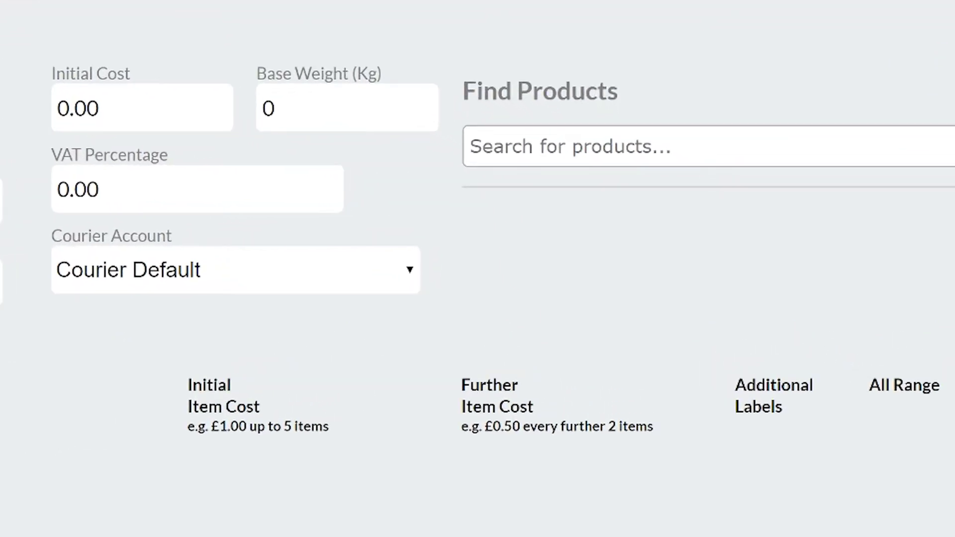
pyautogui.moveTo(100, 108); pyautogui.dragTo(46, 117)
pyautogui.write('3.75')
pyautogui.press('Tab')
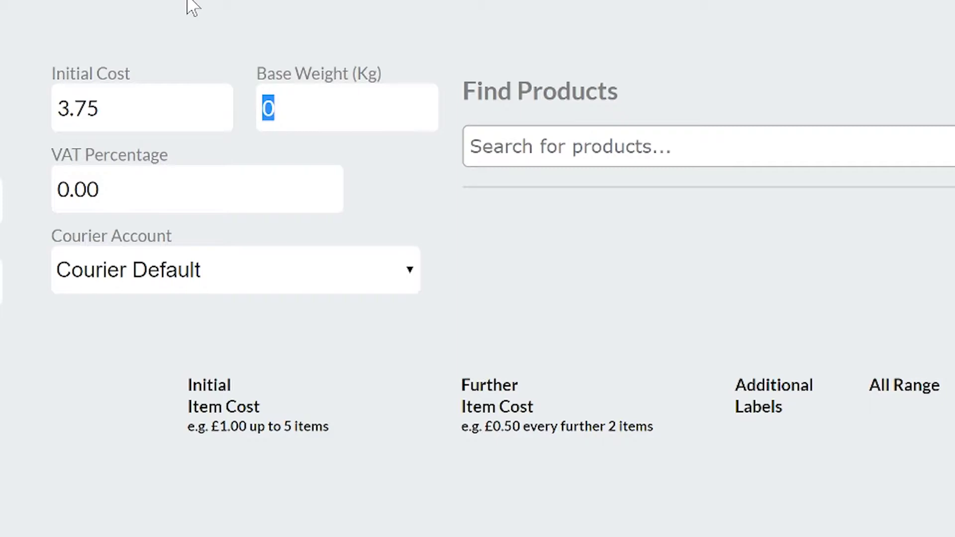
pyautogui.write('0.5')
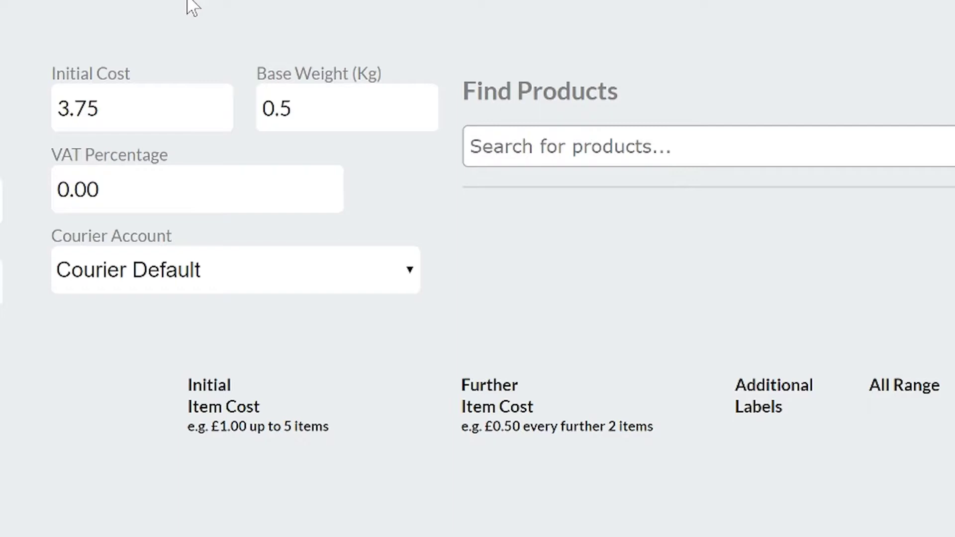
# Set the rule's VAT percentage to 20 and keep Courier Default as the courier account
pyautogui.click(99, 189)
pyautogui.hotkey('ctrl', 'a')
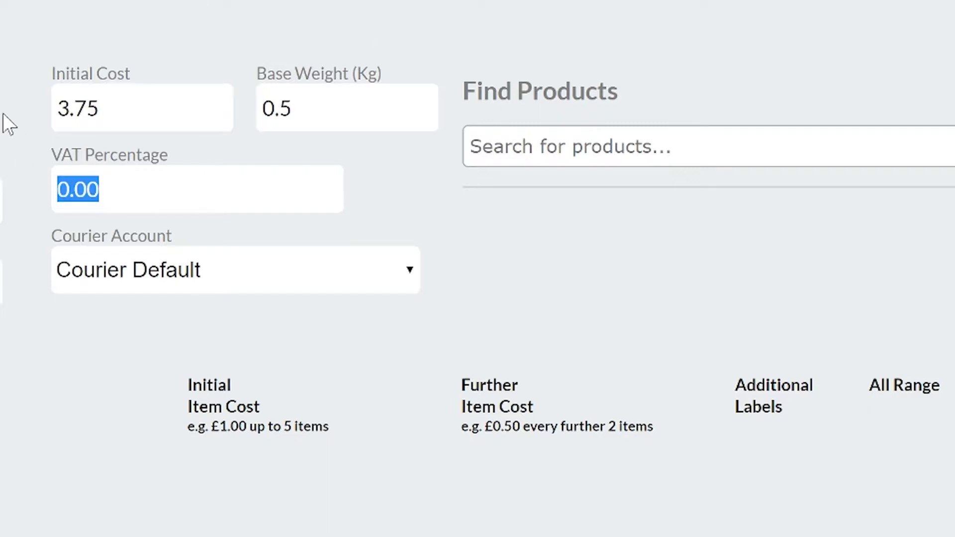
pyautogui.write('20')
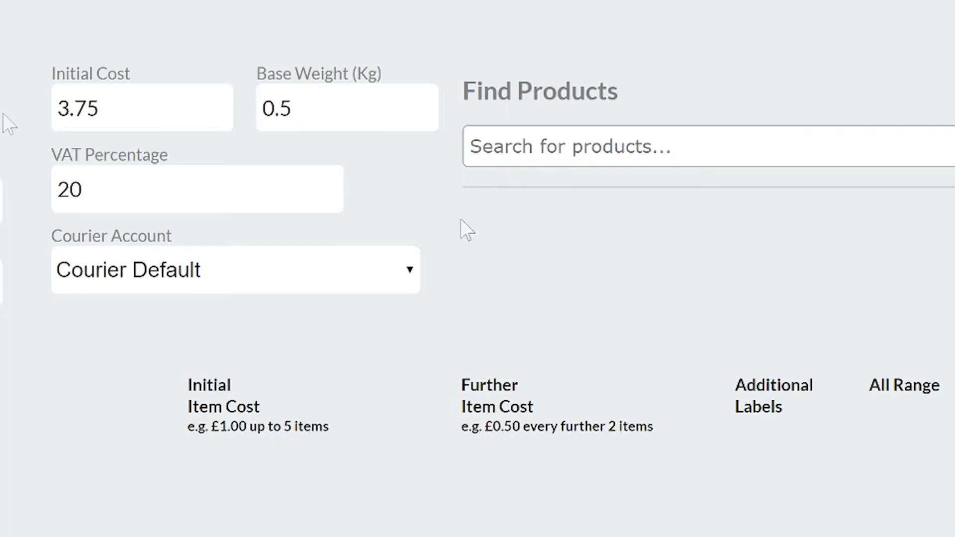
pyautogui.click(410, 271)
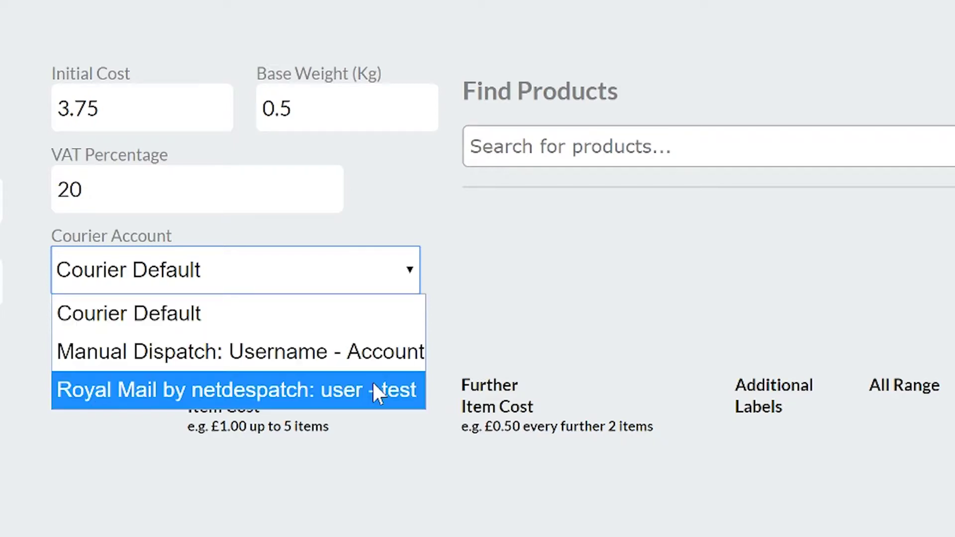
pyautogui.press('Up')
pyautogui.press('Up')
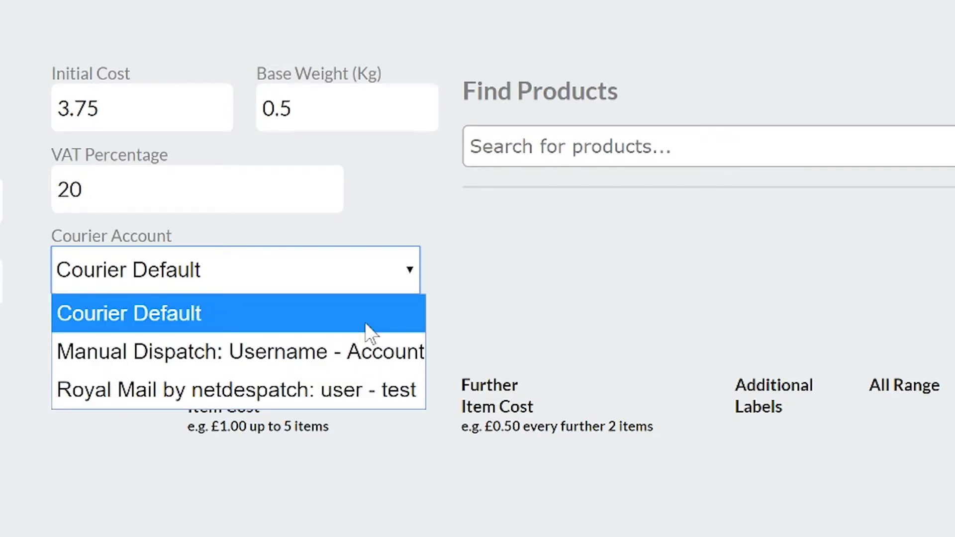
pyautogui.press('Return')
pyautogui.click(476, 262)
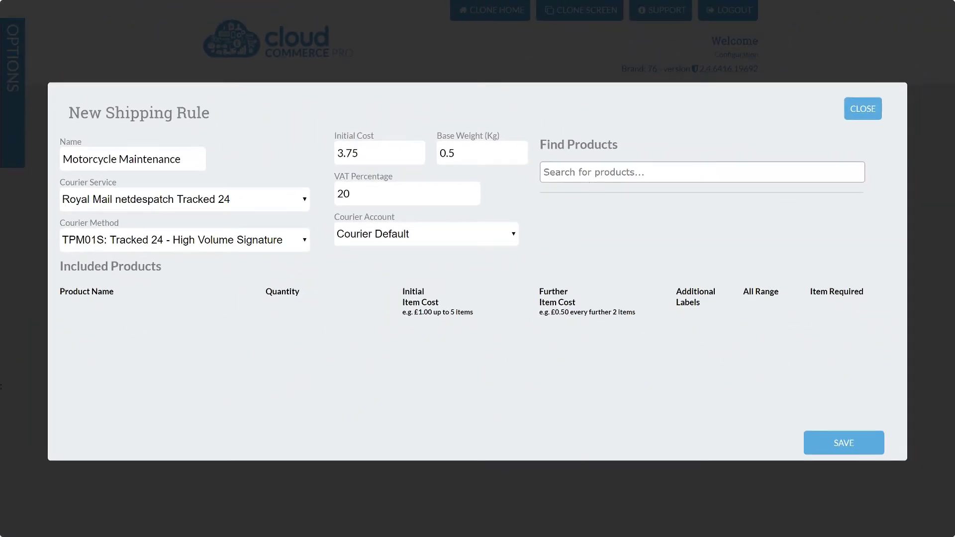
# Search the products for "wurth" and include Wurth - High Performance Dry Chain Lube in the rule
pyautogui.write('wurth')
pyautogui.press('Return')
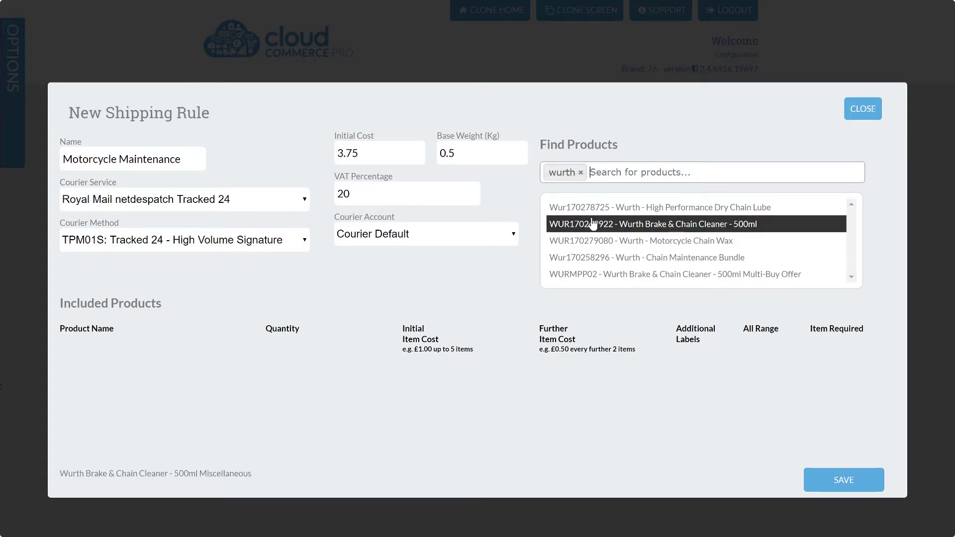
pyautogui.click(602, 214)
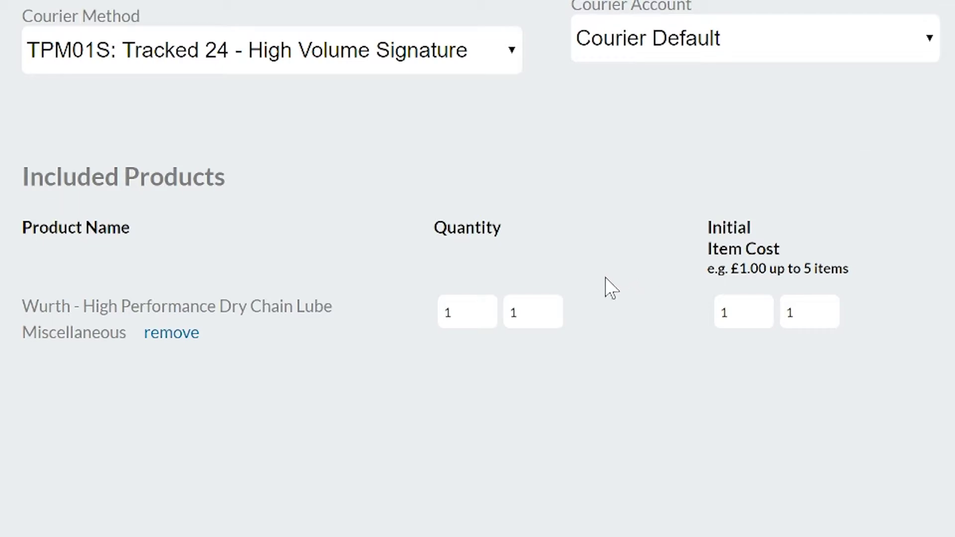
# Set the chain lube's maximum quantity to 5 and apply its initial item cost to up to 5 items
pyautogui.doubleClick(514, 312)
pyautogui.write('5')
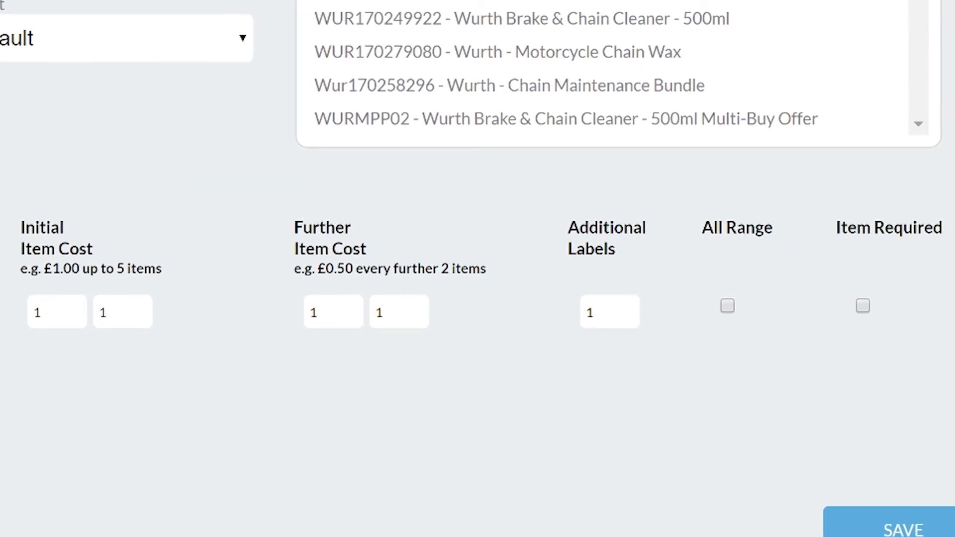
pyautogui.doubleClick(106, 312)
pyautogui.write('5')
# Set the chain lube's further item cost to 0.5 for every further 5 items
pyautogui.doubleClick(317, 312)
pyautogui.write('0.5')
pyautogui.press('Tab')
pyautogui.write('5')
# Set the chain lube's additional labels to 0 and enable both All Range and Item Required
pyautogui.click(599, 312)
pyautogui.hotkey('ctrl', 'a')
pyautogui.write('0')
pyautogui.click(728, 306)
pyautogui.click(863, 306)
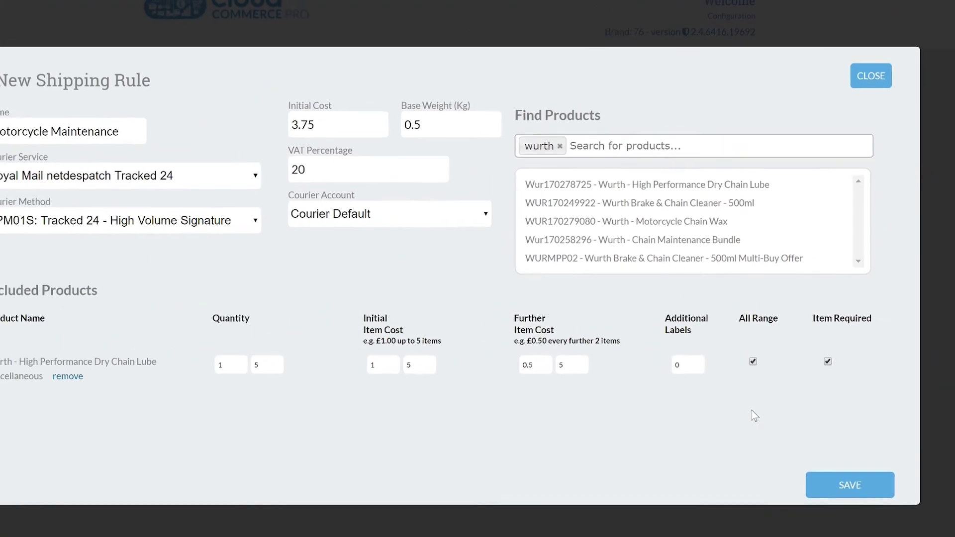
# Include the Wurth Brake & Chain Cleaner - 500ml, Motorcycle Chain Wax and Chain Maintenance Bundle in the rule
pyautogui.click(603, 207)
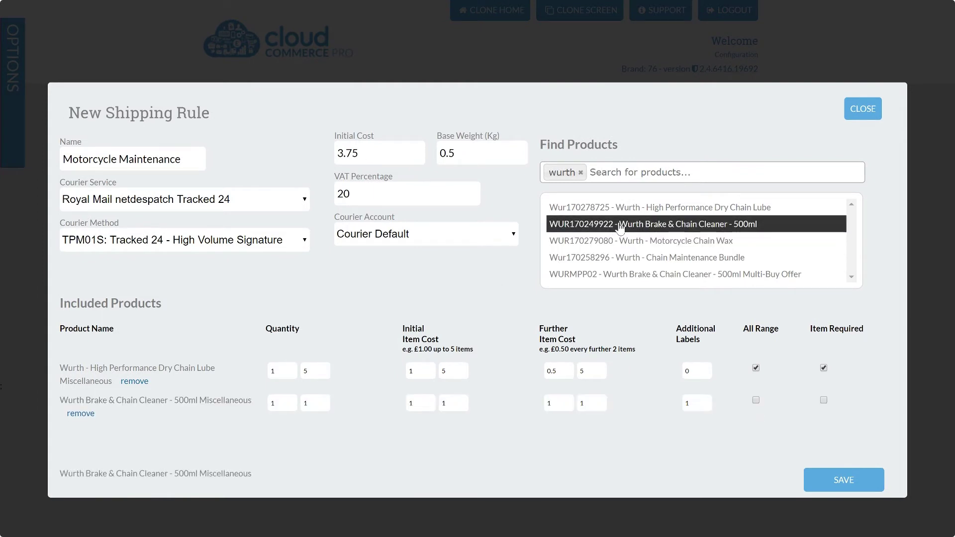
pyautogui.click(620, 241)
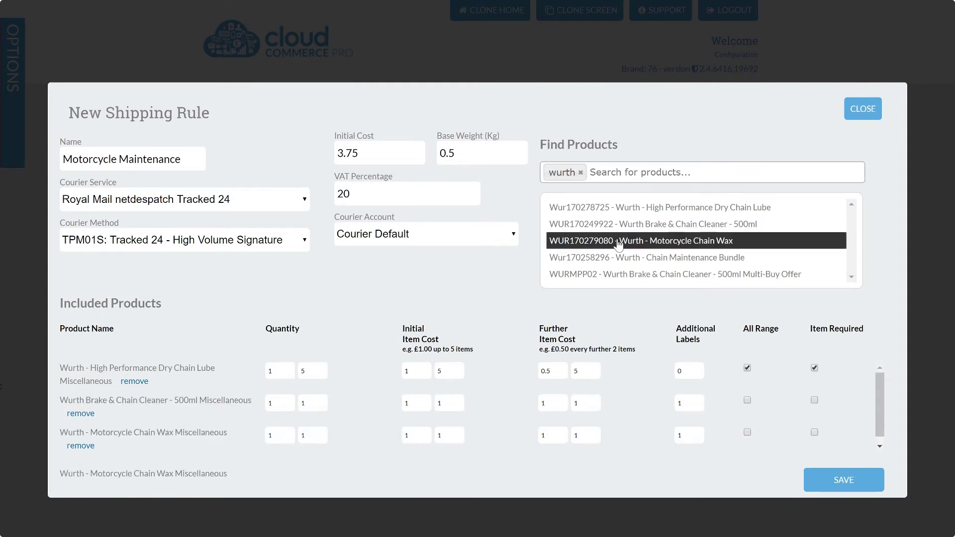
pyautogui.click(626, 259)
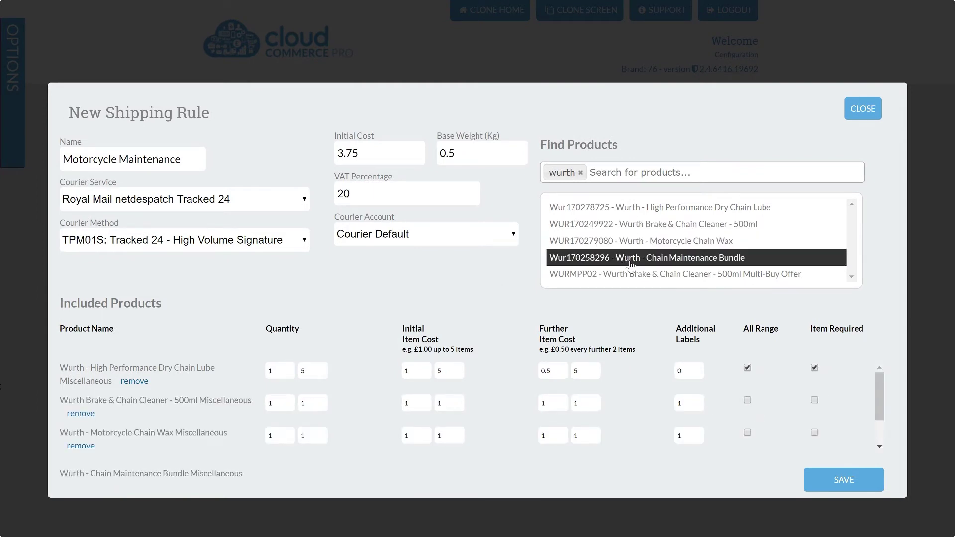
# Enable All Range and Item Required for the chain cleaner, chain wax and maintenance bundle
pyautogui.click(747, 400)
pyautogui.click(814, 400)
pyautogui.click(747, 433)
pyautogui.scroll(-2, 797, 424)
pyautogui.click(747, 425)
pyautogui.click(814, 425)
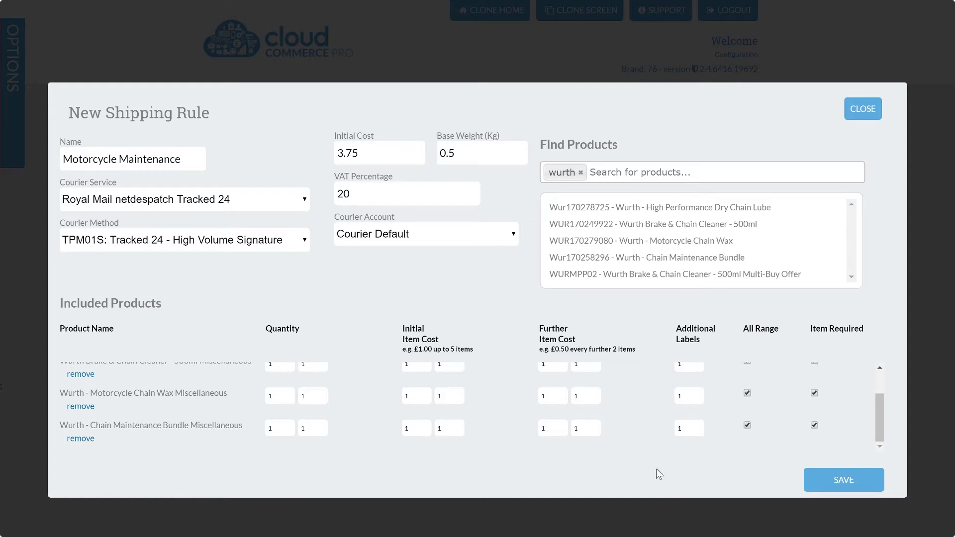
# Save the Motorcycle Maintenance rule and reopen it briefly to review its saved settings
pyautogui.click(819, 480)
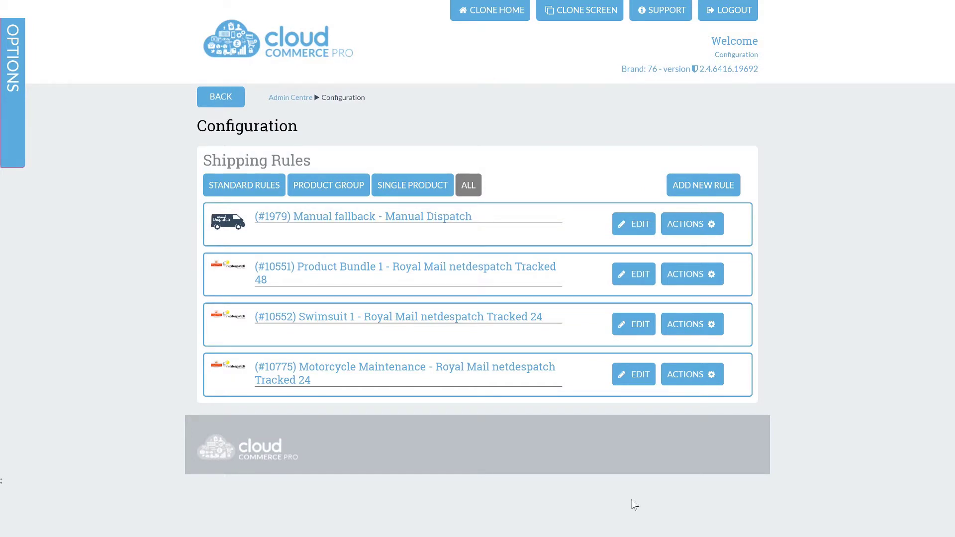
pyautogui.click(638, 380)
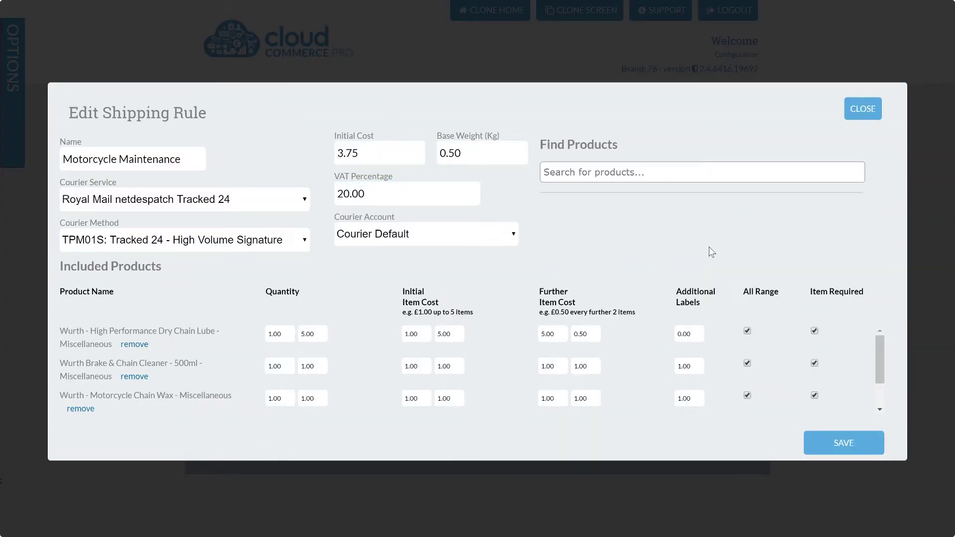
pyautogui.click(853, 120)
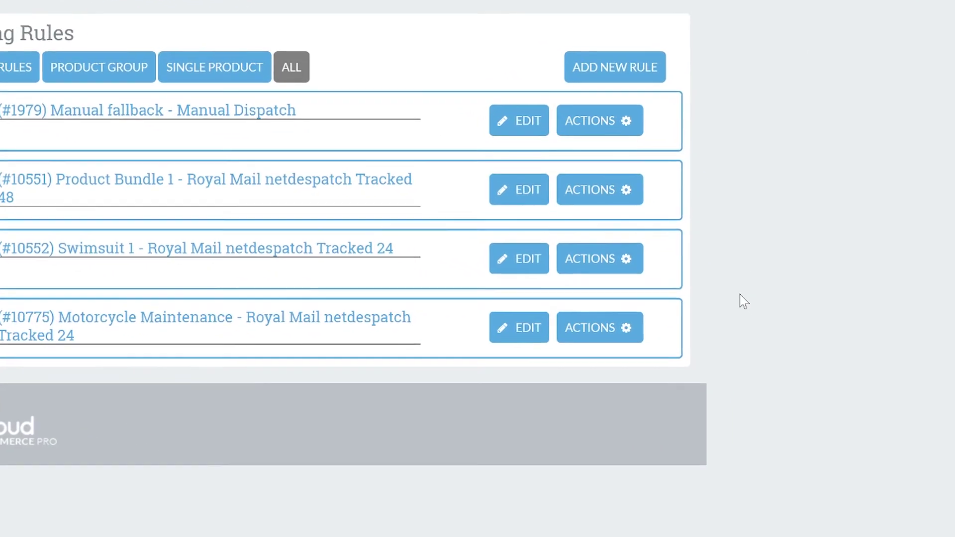
# Add a country filter for Sweden to the Motorcycle Maintenance rule and save the filters
pyautogui.click(558, 297)
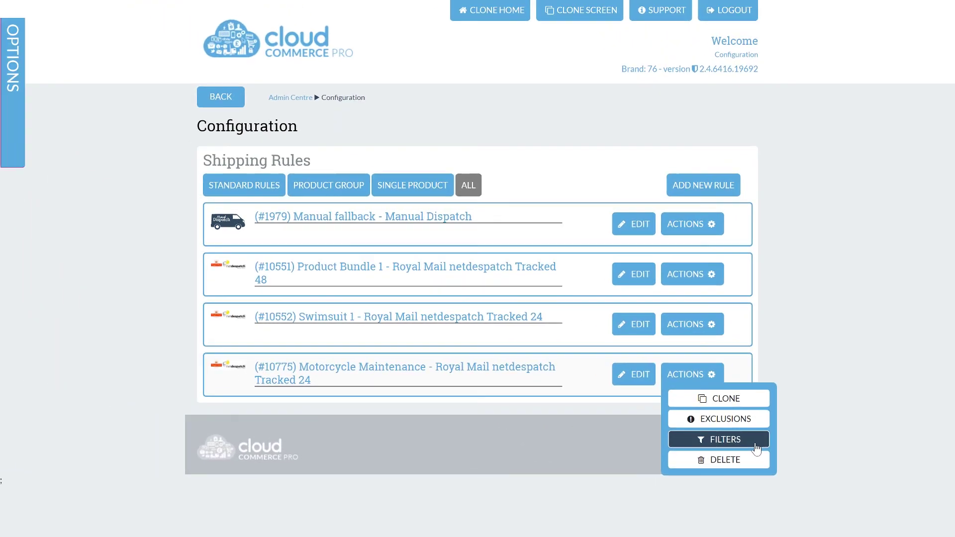
pyautogui.click(755, 442)
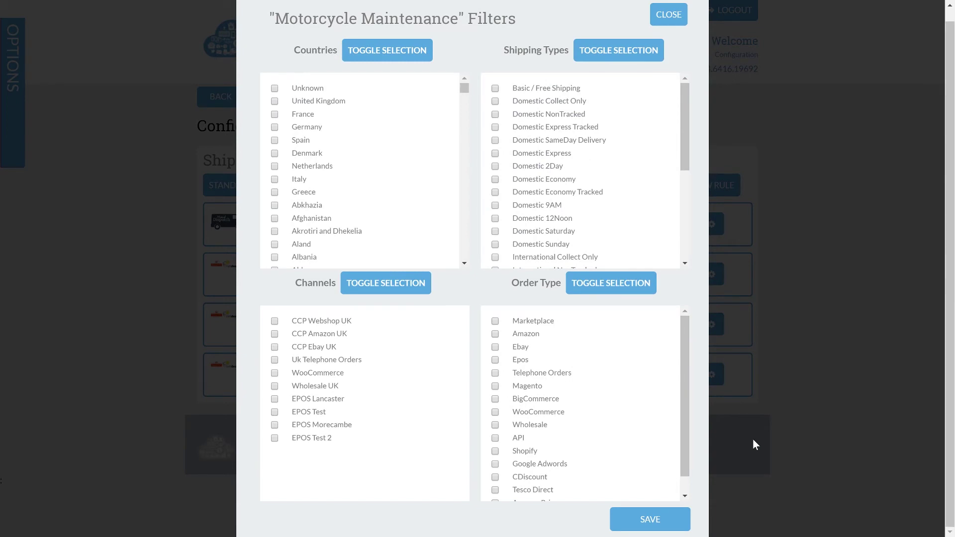
pyautogui.scroll(-1, 681, 323)
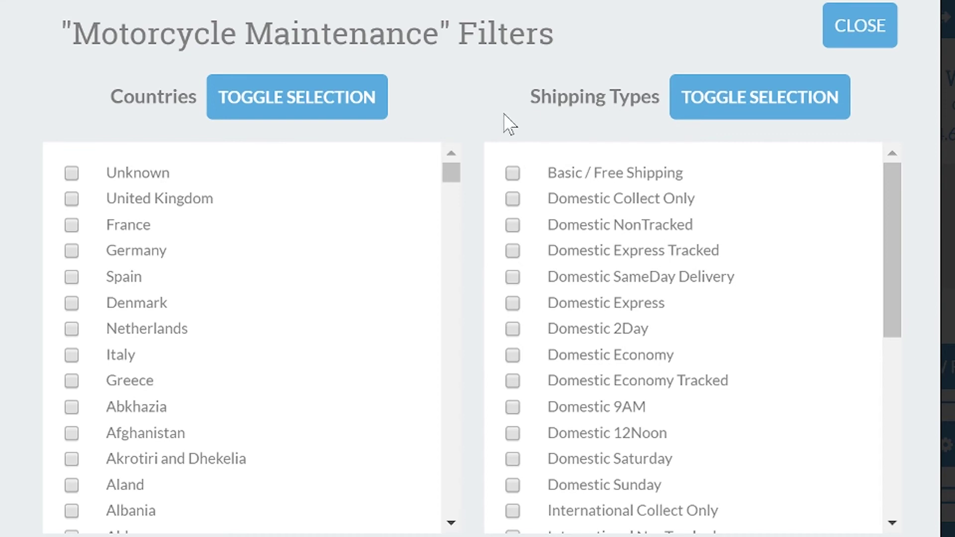
pyautogui.moveTo(454, 173); pyautogui.dragTo(456, 453)
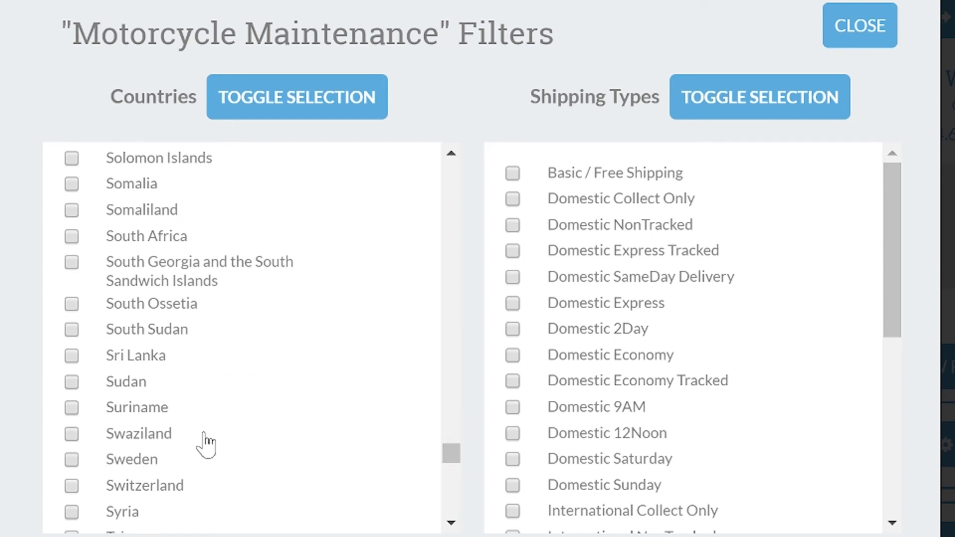
pyautogui.click(72, 459)
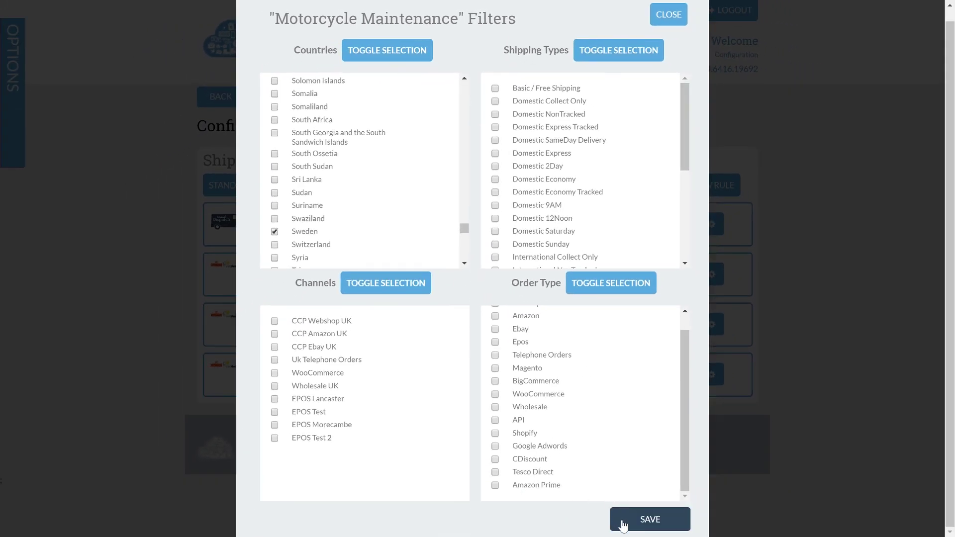
pyautogui.click(623, 525)
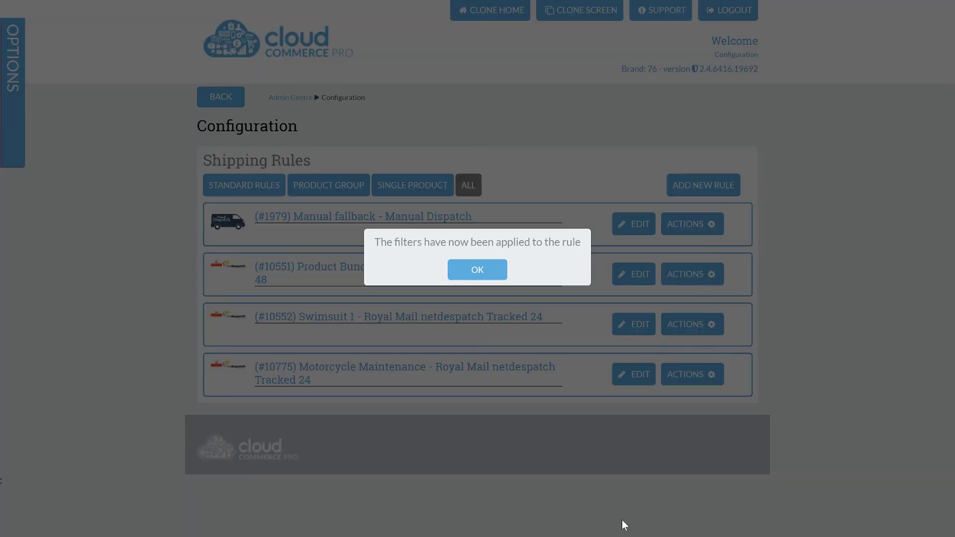
pyautogui.click(500, 276)
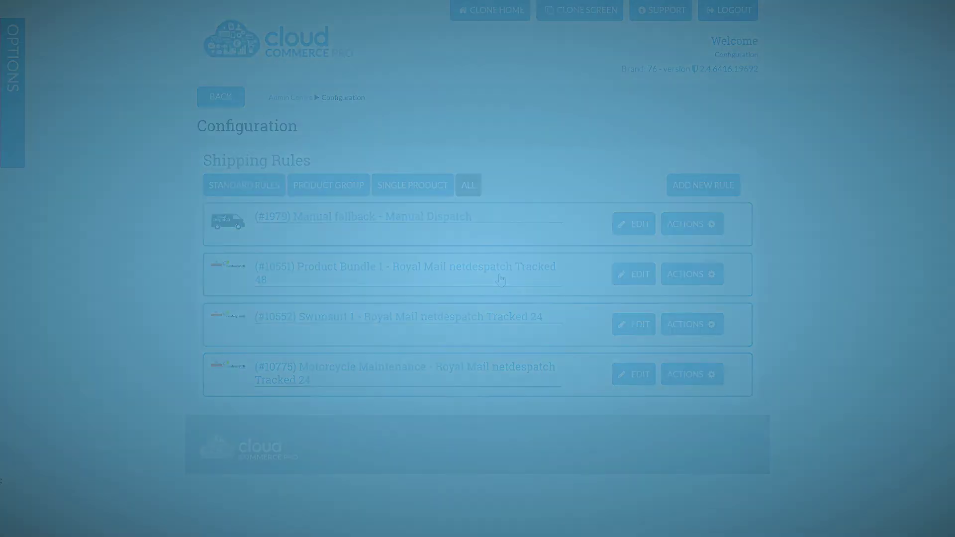